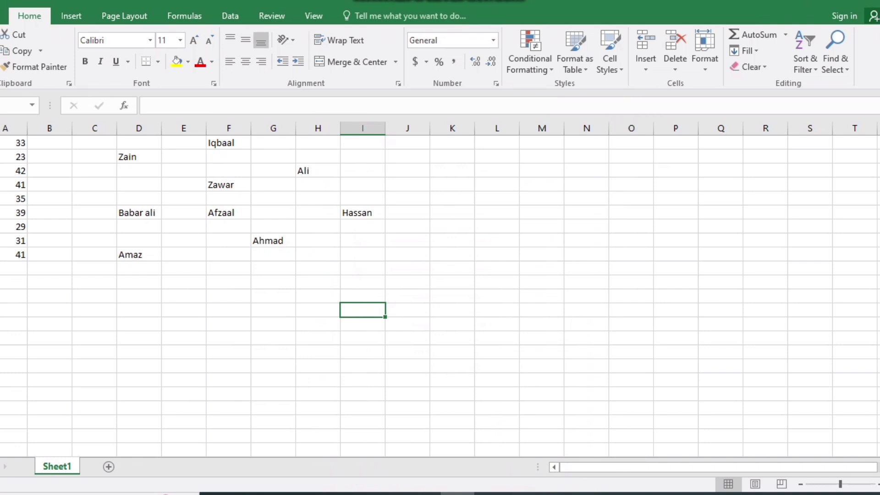
# Calculate the average of A1:A9 in cell B11 with the formula =average(A1:A9)
pyautogui.click(95, 282)
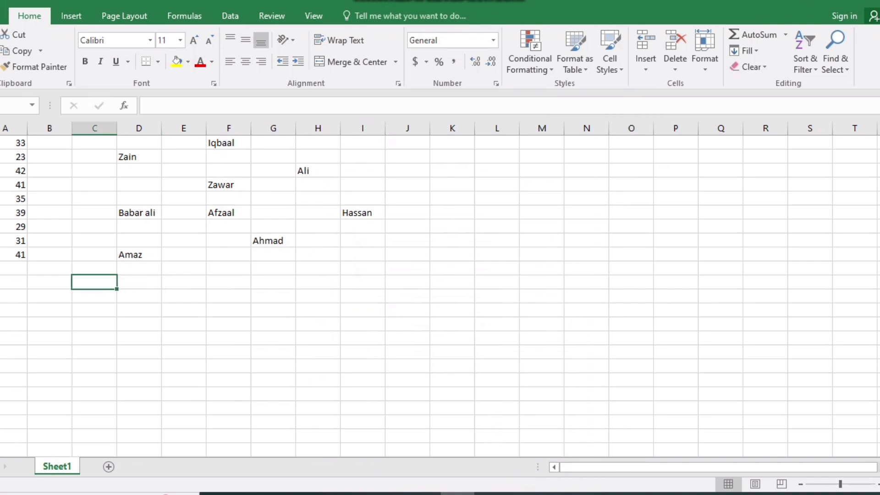
pyautogui.click(49, 282)
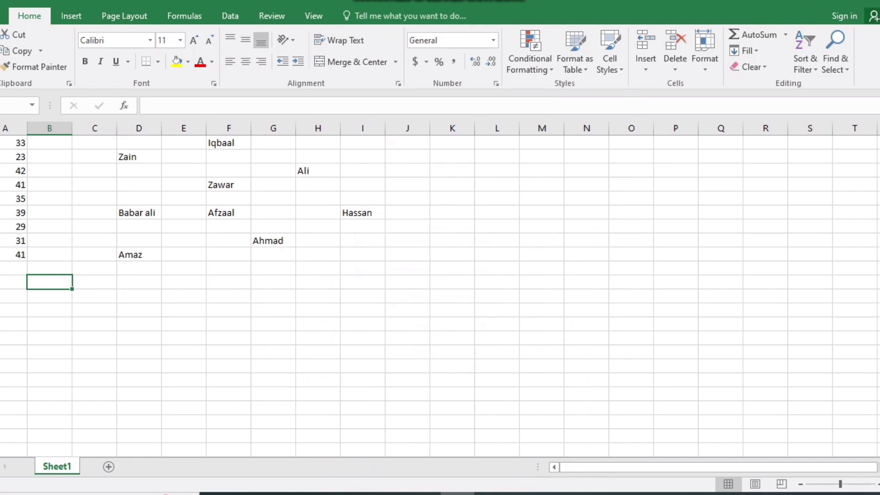
pyautogui.write('=')
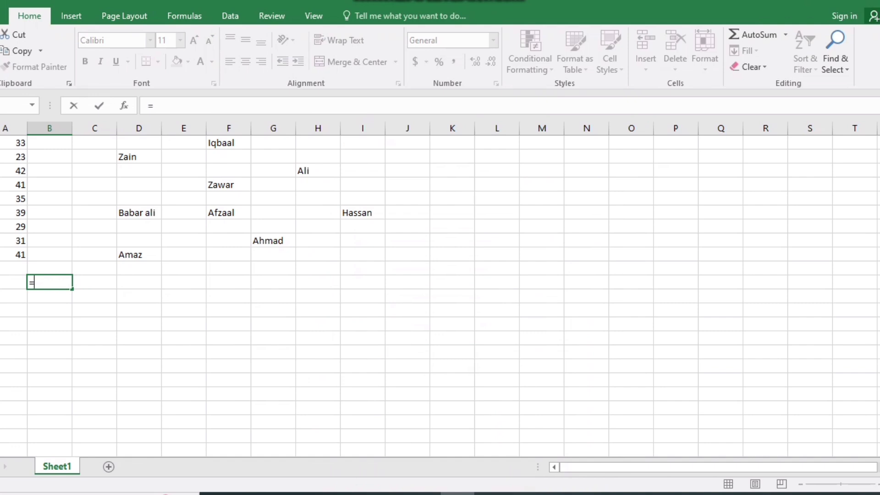
pyautogui.write('av')
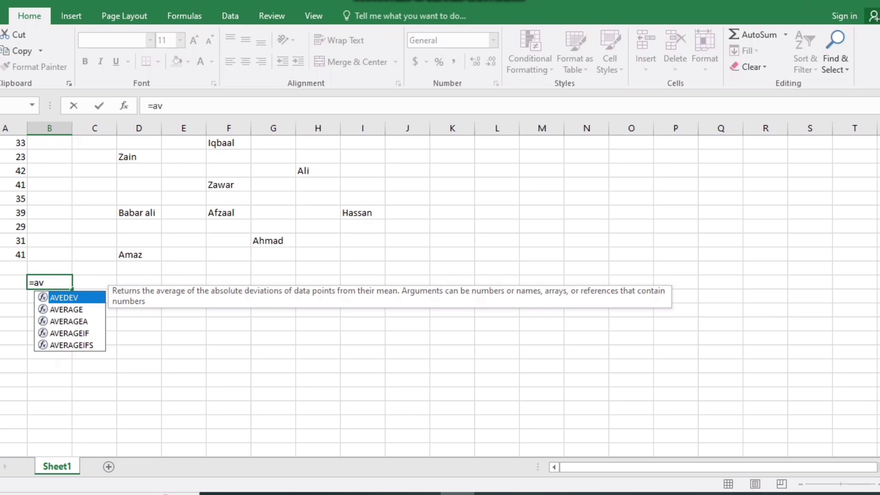
pyautogui.write('erage')
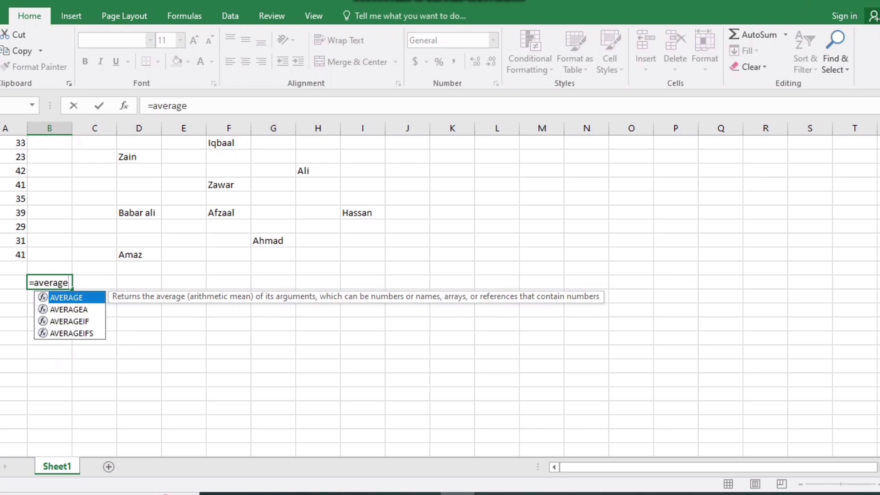
pyautogui.write('(')
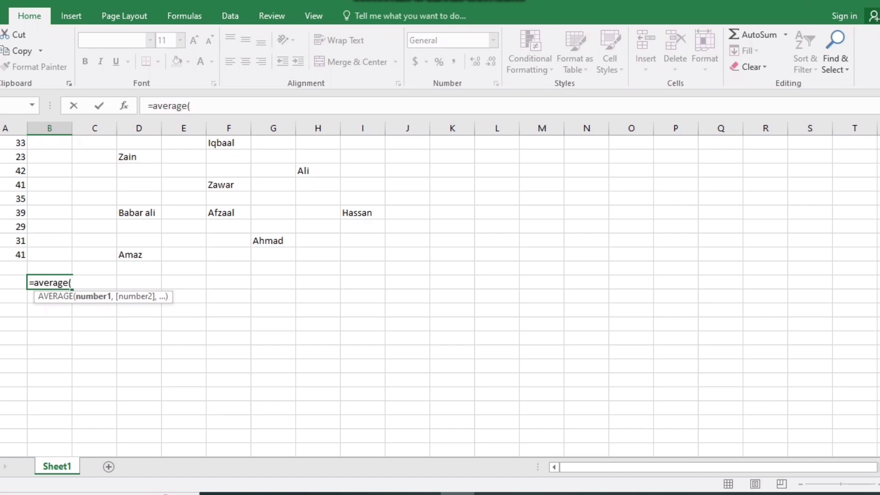
pyautogui.write('A1:')
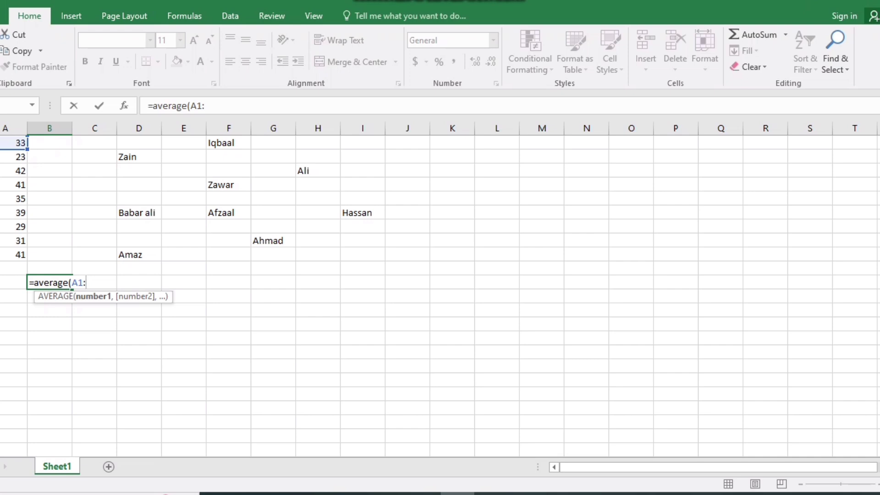
pyautogui.write('A')
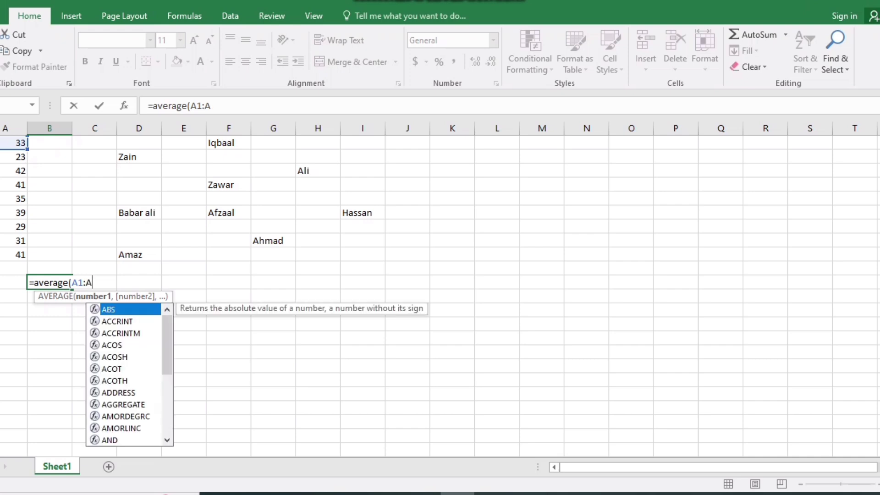
pyautogui.write('9')
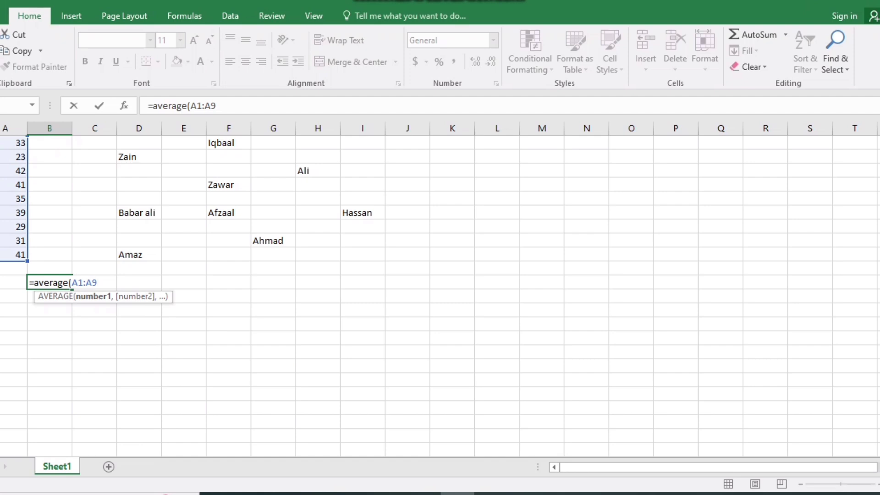
pyautogui.write(')')
pyautogui.press('Return')
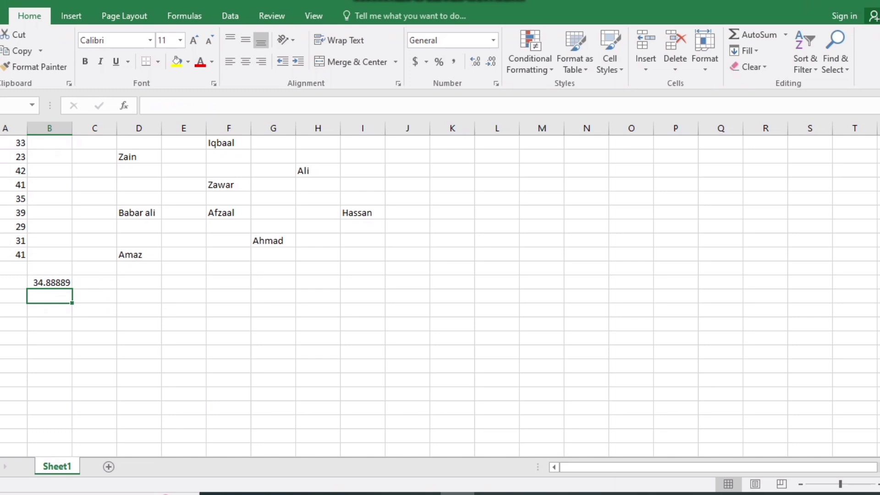
# Begin a SUM formula in cell A10, directly below the column A numbers, up to its opening parenthesis
pyautogui.click(13, 269)
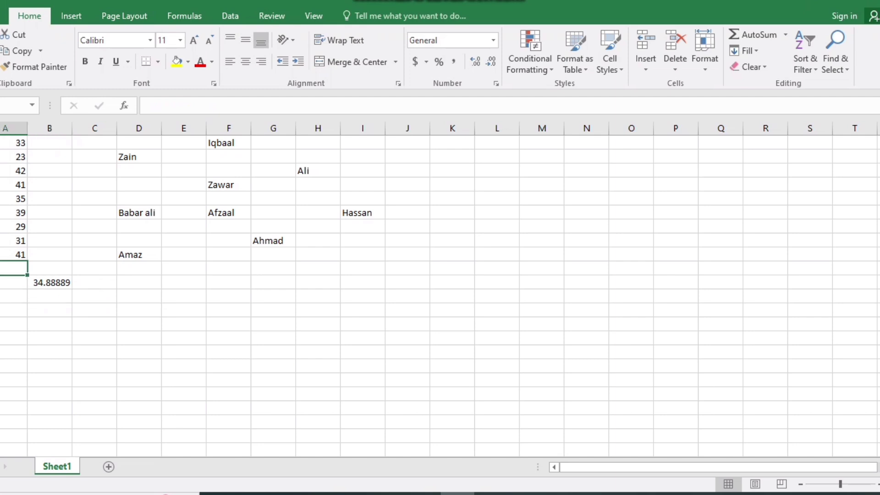
pyautogui.write('=')
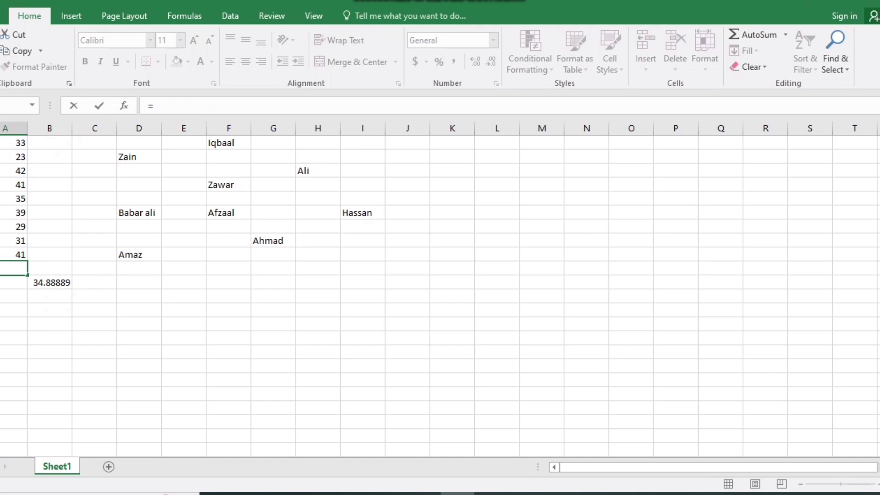
pyautogui.write('sum')
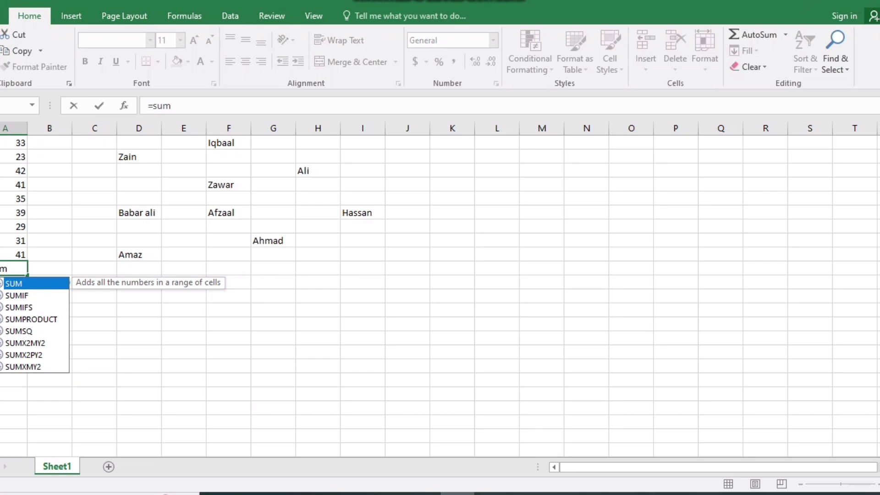
pyautogui.write('(')
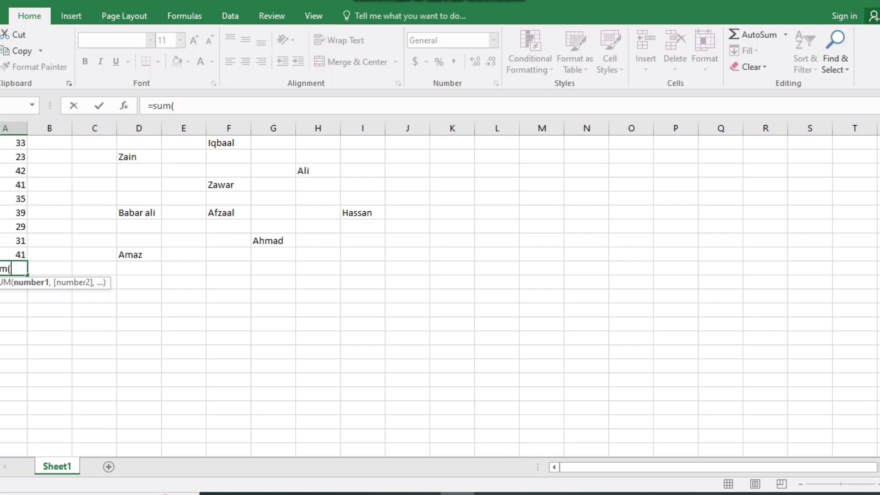
pyautogui.moveTo(19, 142); pyautogui.dragTo(19, 255)
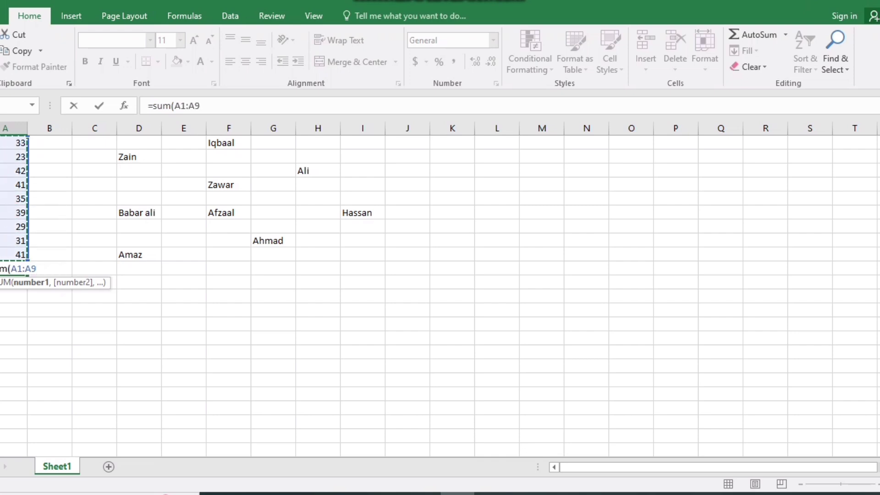
pyautogui.press('BackSpace')
pyautogui.press('BackSpace')
pyautogui.press('BackSpace')
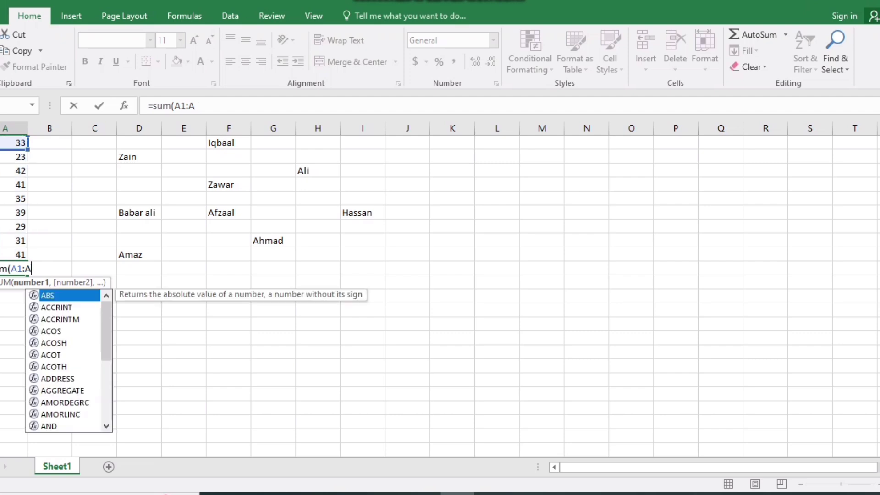
pyautogui.press('BackSpace')
pyautogui.press('BackSpace')
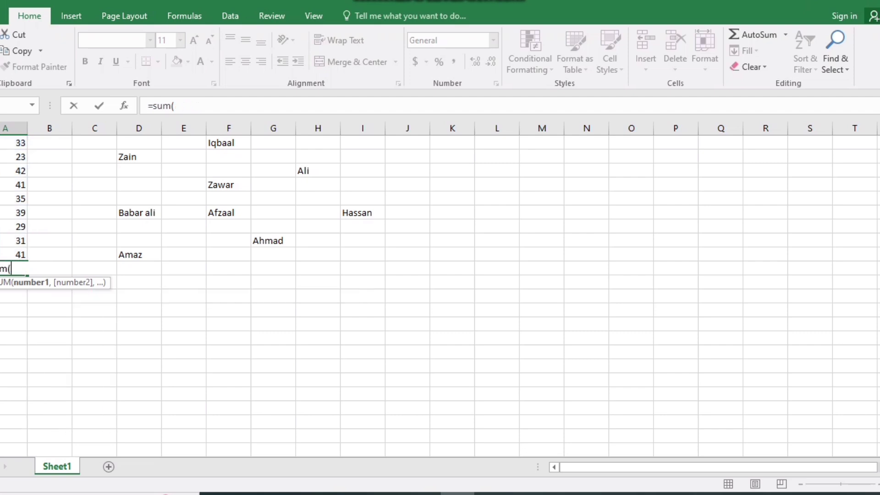
pyautogui.write('A1')
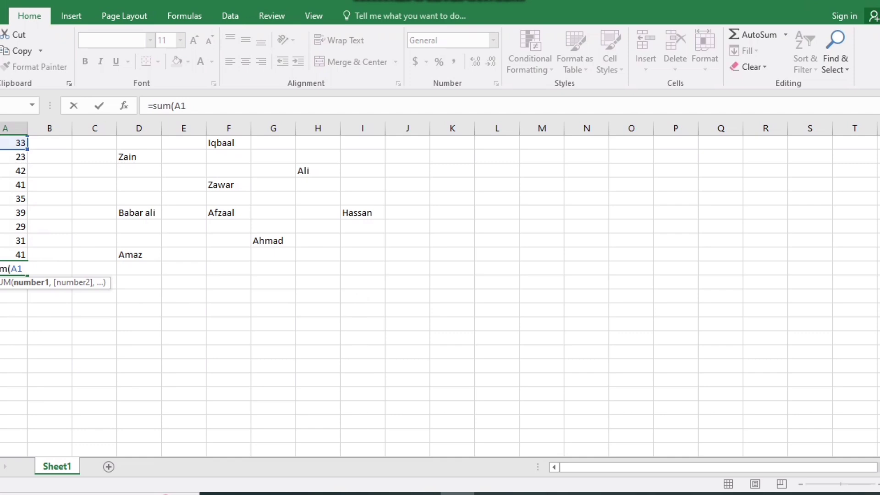
pyautogui.write(':A9')
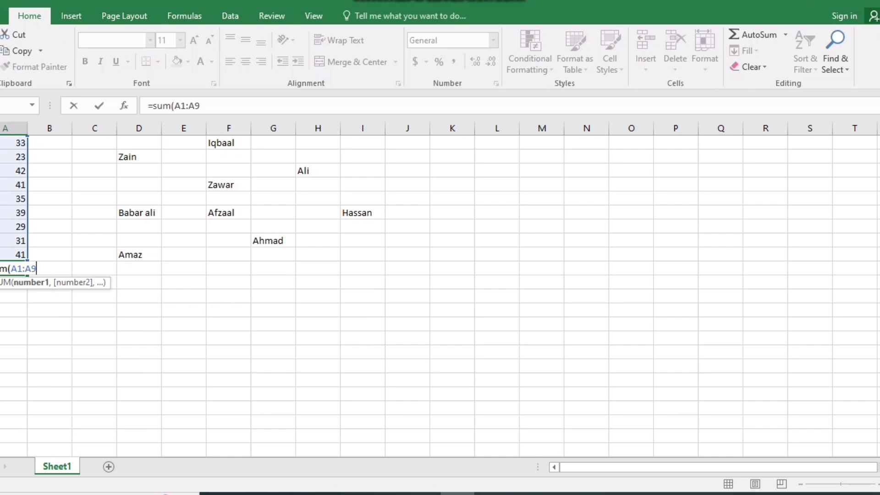
pyautogui.press('BackSpace')
pyautogui.press('BackSpace')
pyautogui.press('BackSpace')
pyautogui.press('BackSpace')
pyautogui.press('BackSpace')
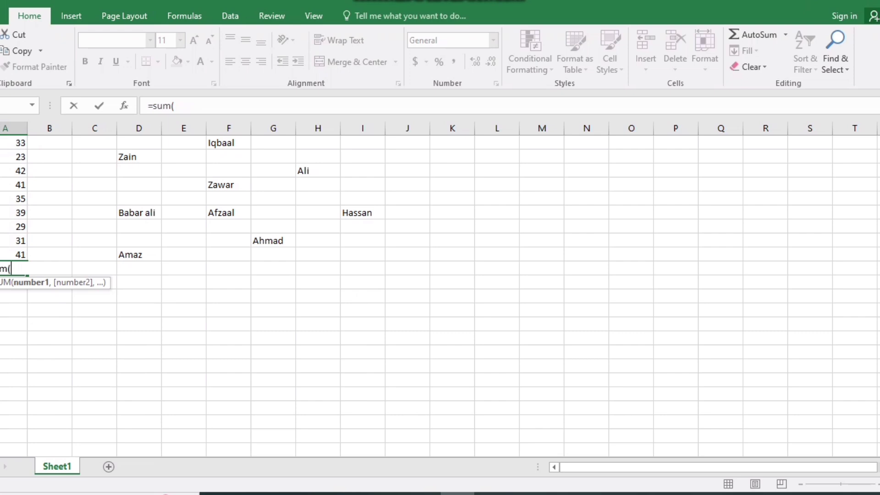
pyautogui.moveTo(13, 142); pyautogui.dragTo(13, 254)
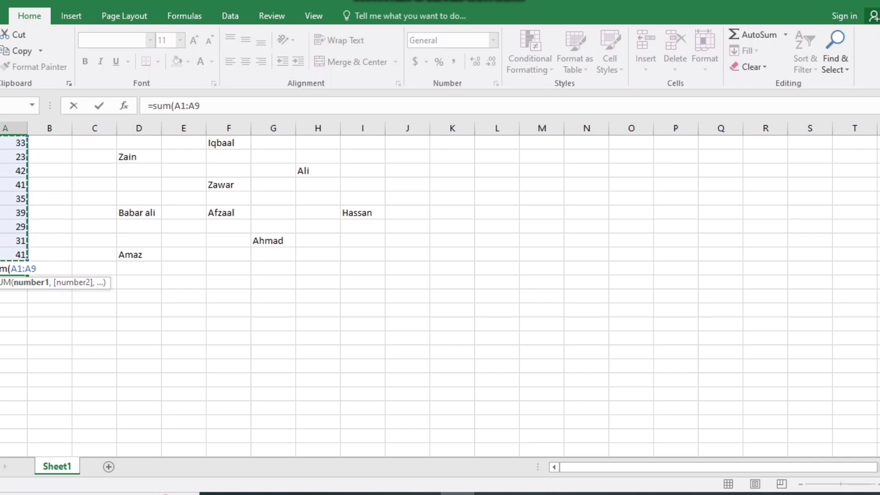
pyautogui.press('BackSpace')
pyautogui.press('BackSpace')
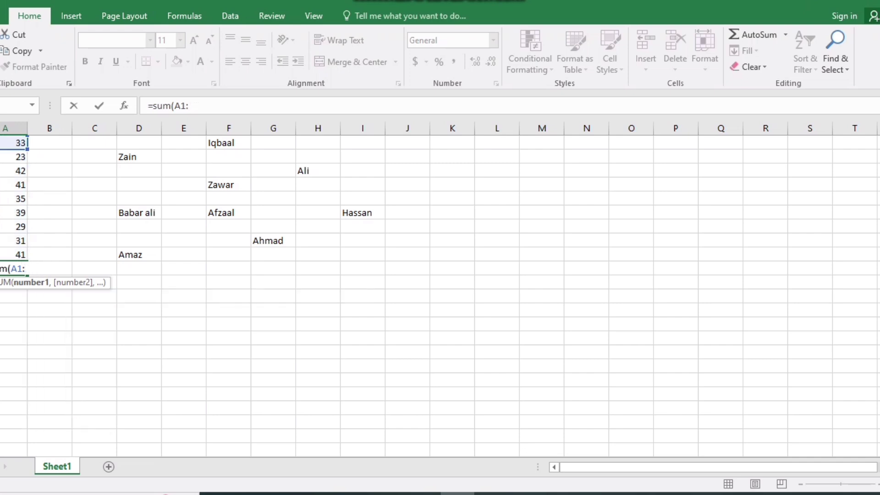
pyautogui.press('BackSpace')
pyautogui.press('BackSpace')
pyautogui.press('BackSpace')
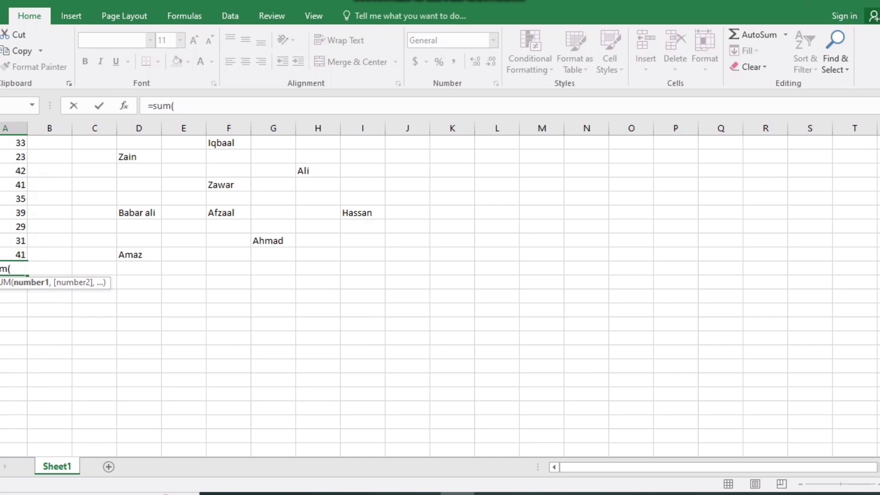
# Complete the SUM formula in A10 with the range A1:A9 and select its result cell
pyautogui.click(26, 143)
pyautogui.press('F8')
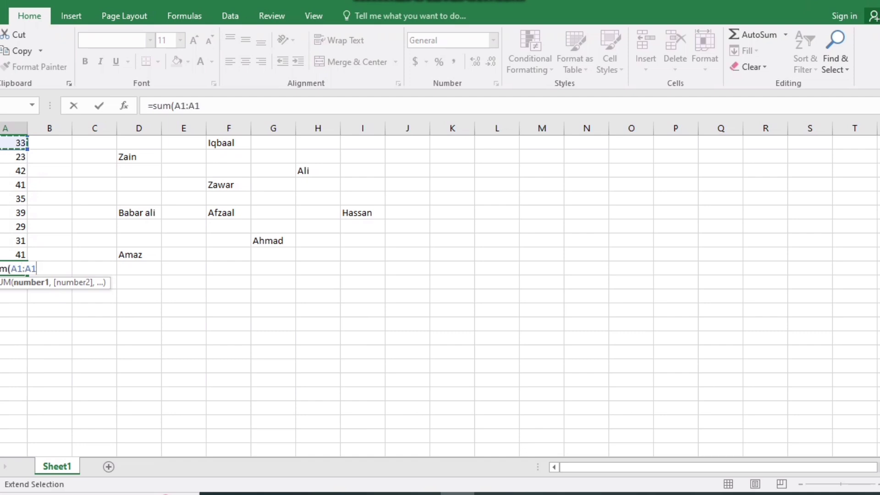
pyautogui.hotkey('ctrl', 'Down')
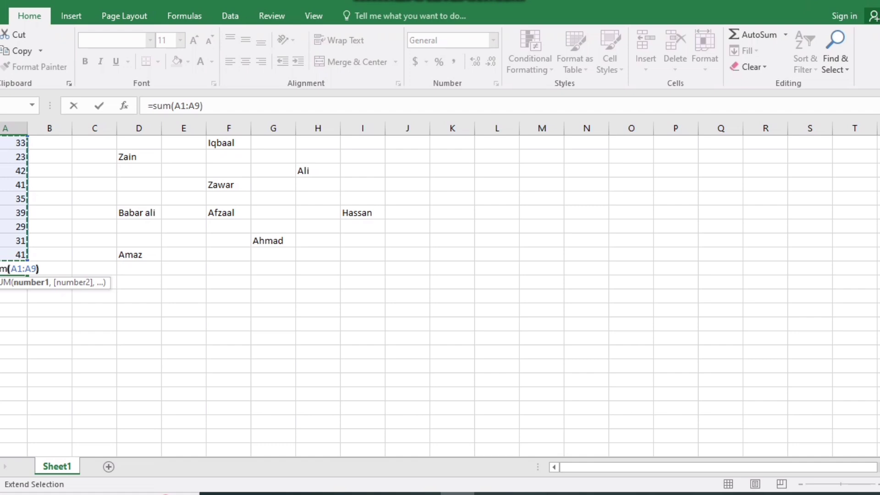
pyautogui.write(')')
pyautogui.press('Return')
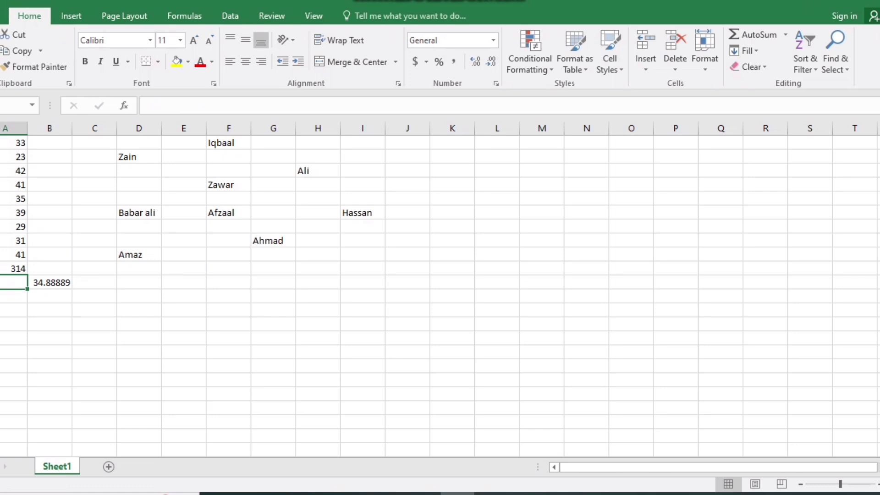
pyautogui.click(13, 269)
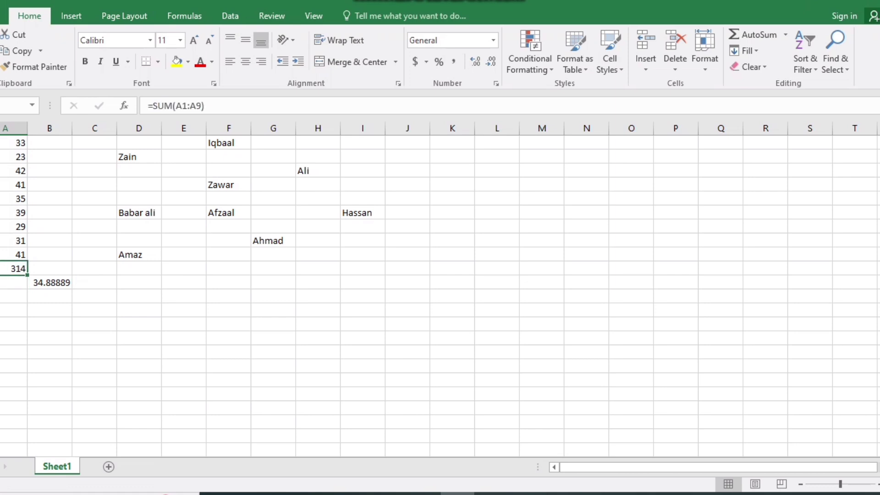